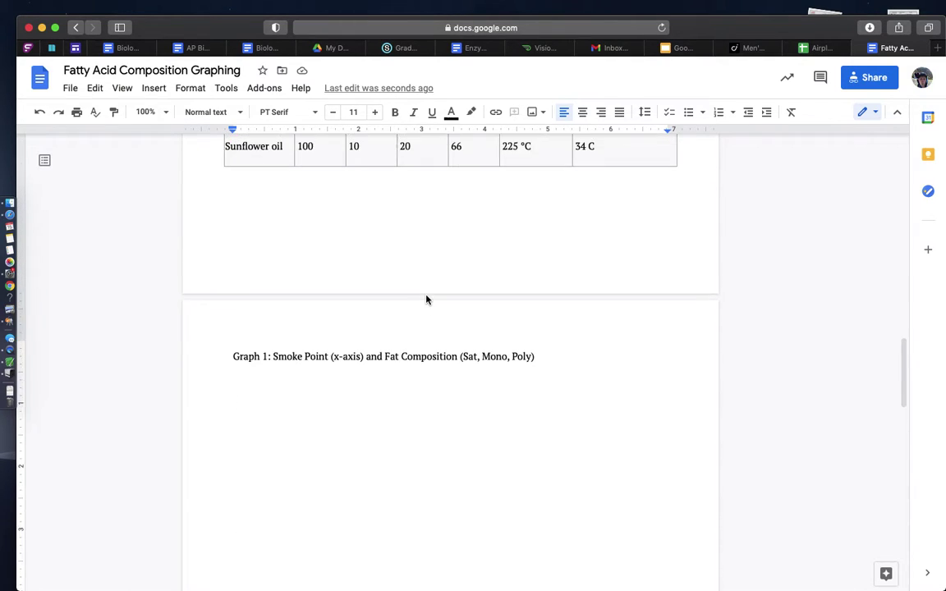
scroll(426, 300, "up", 10)
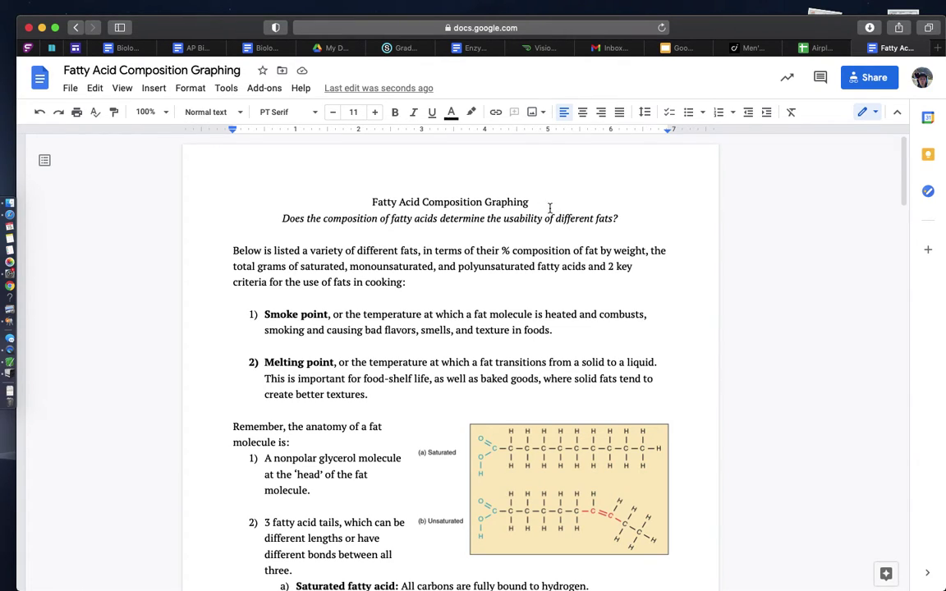
Scroll the worksheet and review the smoke point and melting point definitions.
scroll(637, 221, "down", 1)
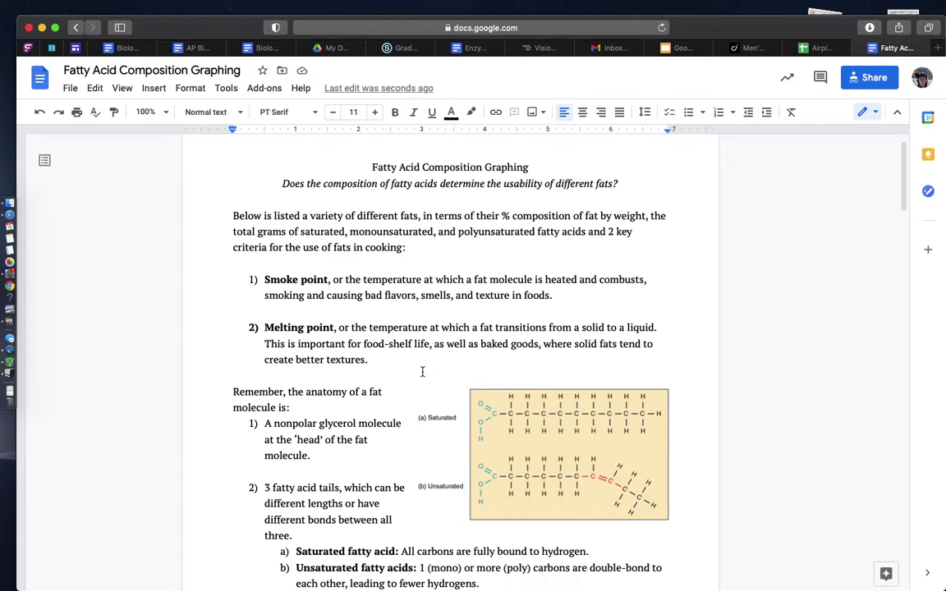
left_click_drag(436, 355, 265, 283)
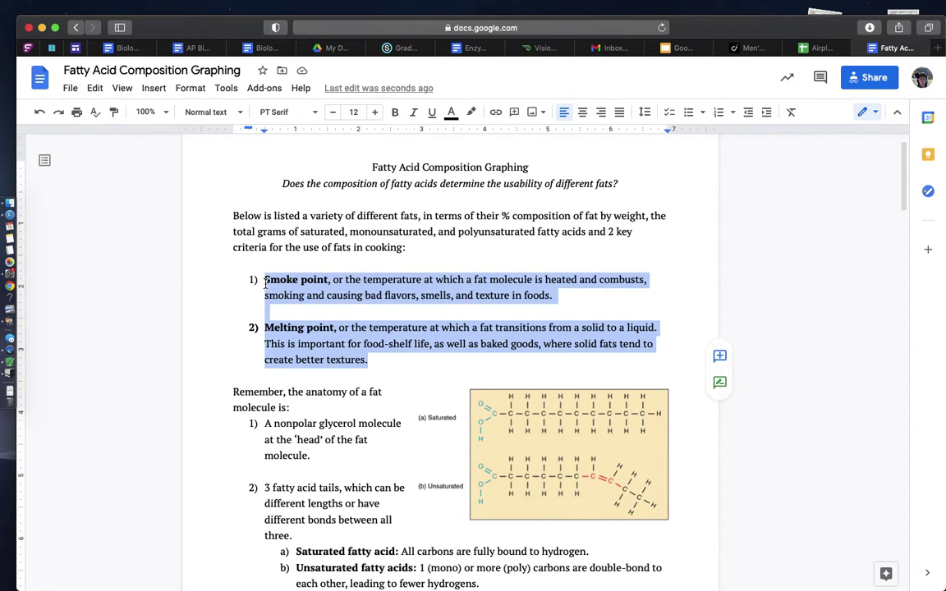
left_click(359, 277)
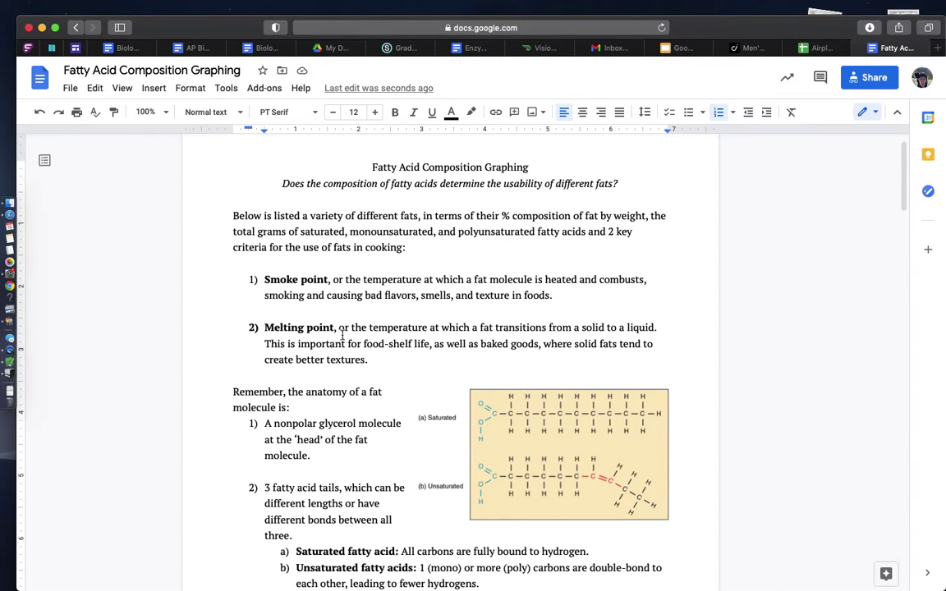
left_click_drag(391, 360, 367, 343)
left_click(414, 356)
scroll(466, 289, "down", 3)
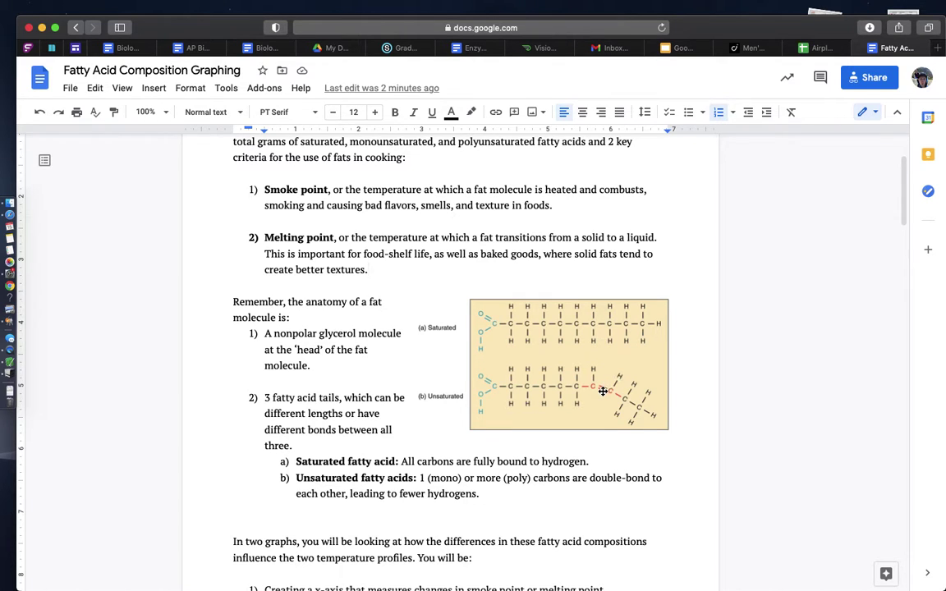
scroll(603, 392, "down", 15)
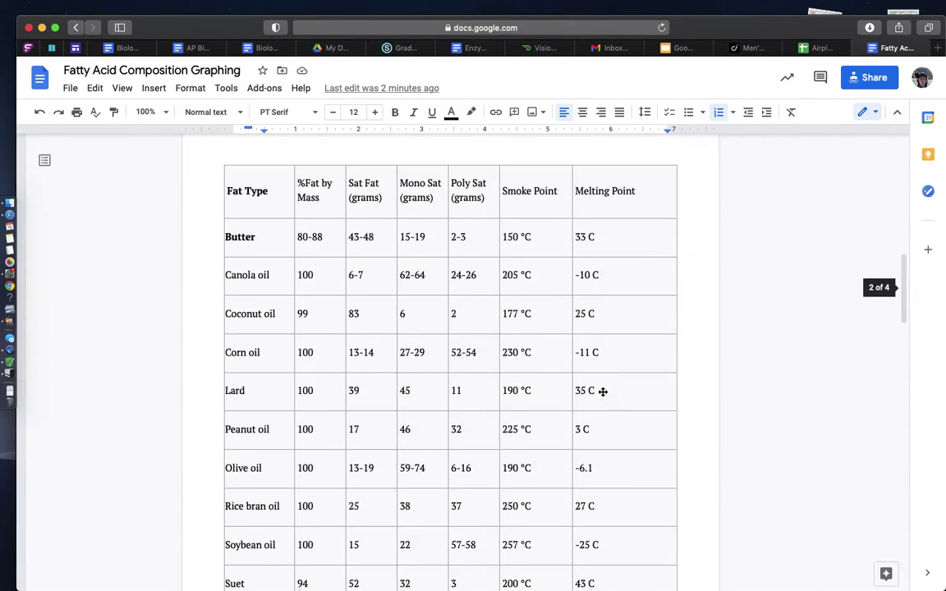
scroll(604, 403, "up", 2)
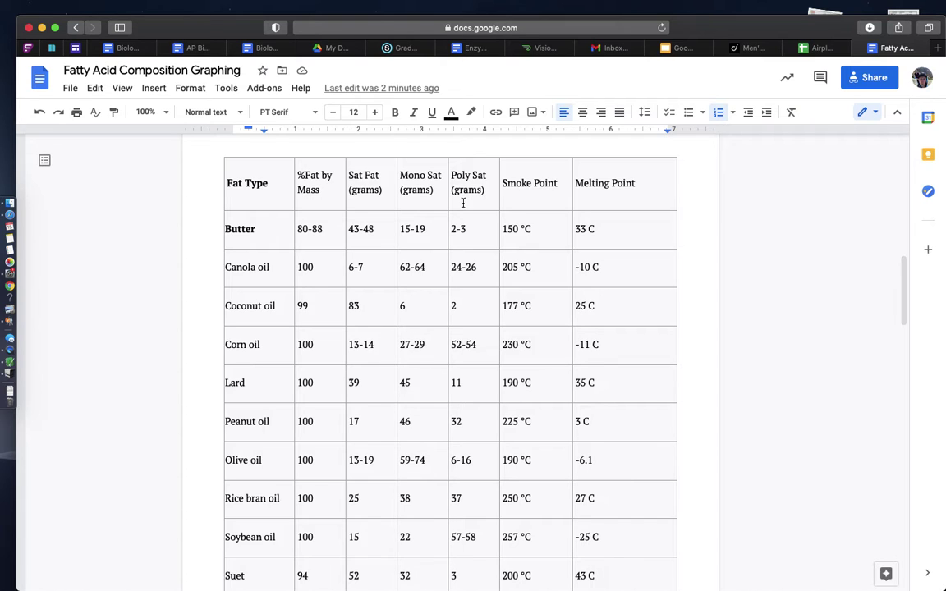
scroll(463, 203, "down", 20)
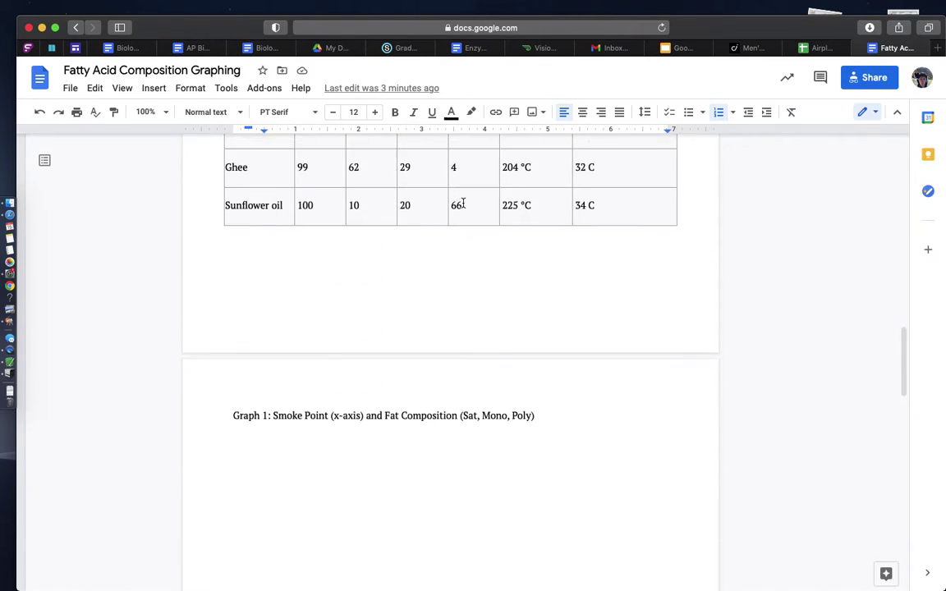
scroll(463, 203, "down", 2)
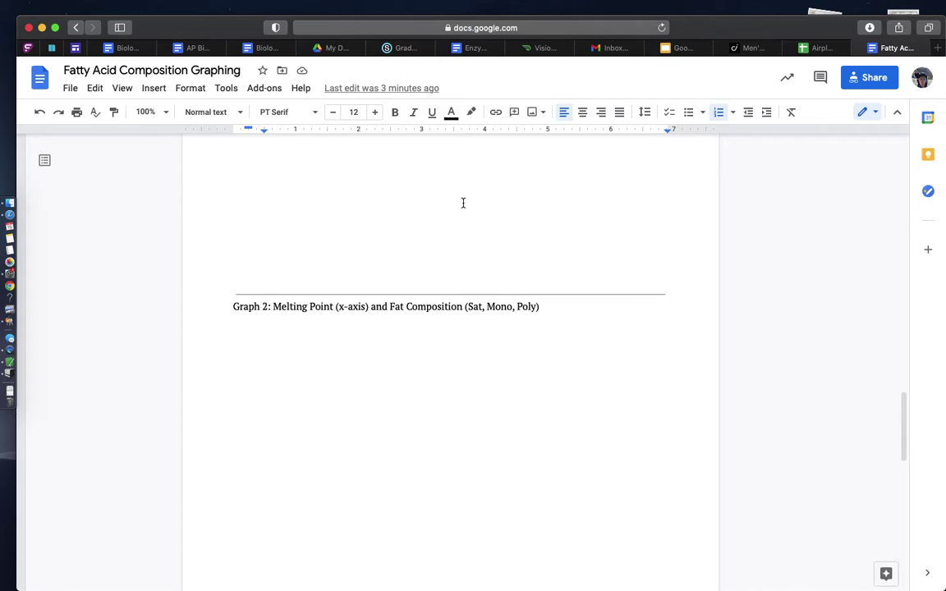
scroll(463, 203, "up", 5)
scroll(437, 207, "down", 1)
Place the cursor just below the Graph 1 caption and insert a new blank drawing.
left_click(369, 247)
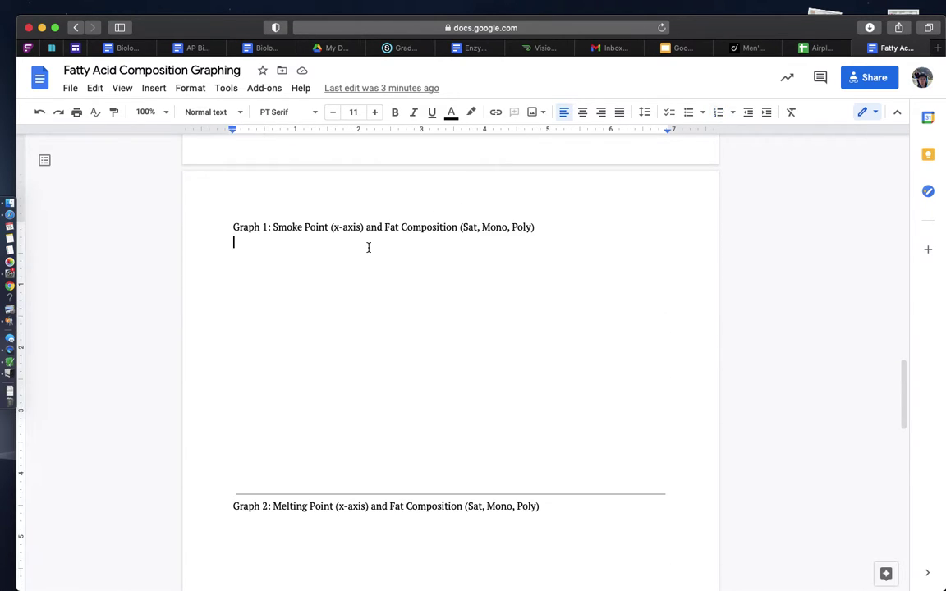
left_click(153, 87)
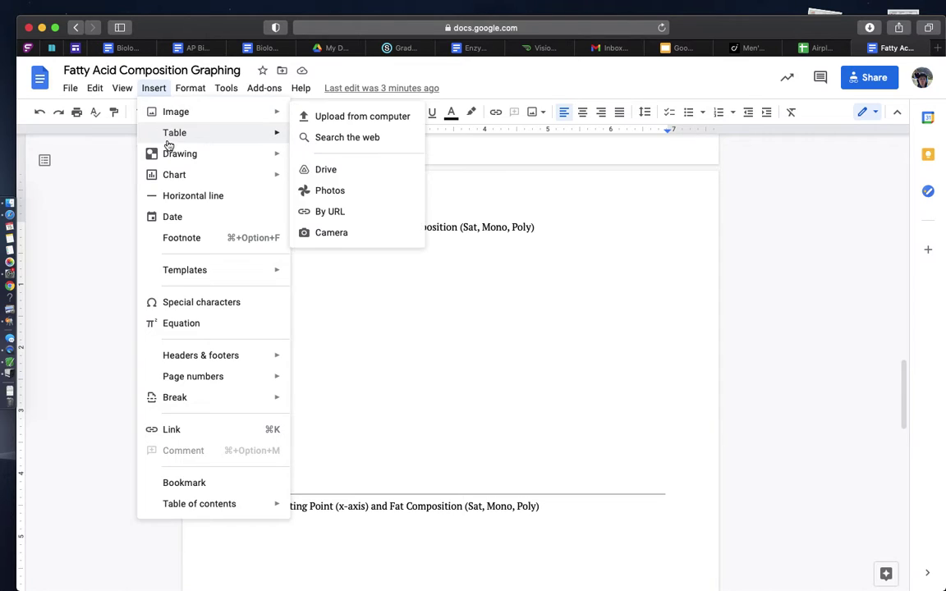
mouse_move(168, 151)
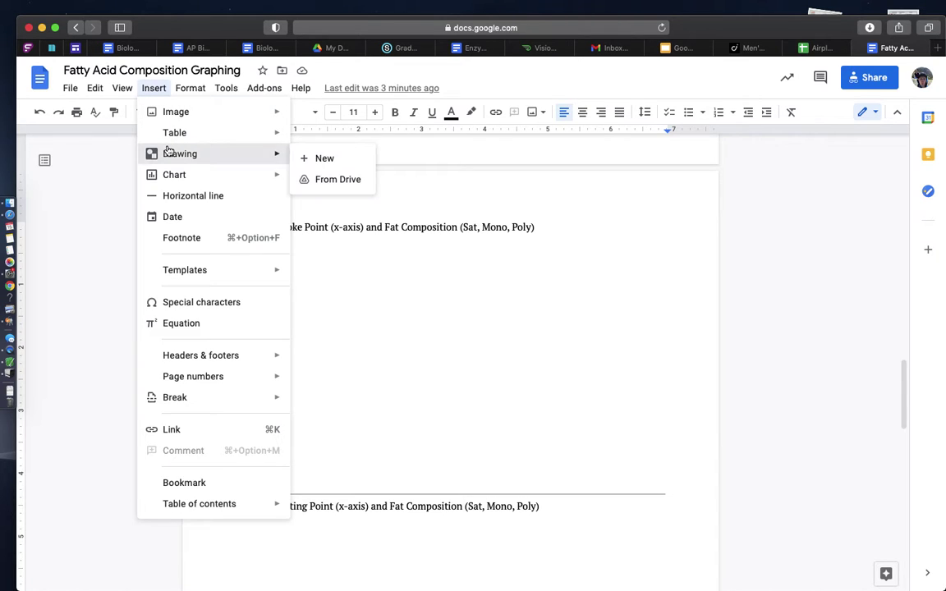
left_click(335, 149)
left_click(296, 380)
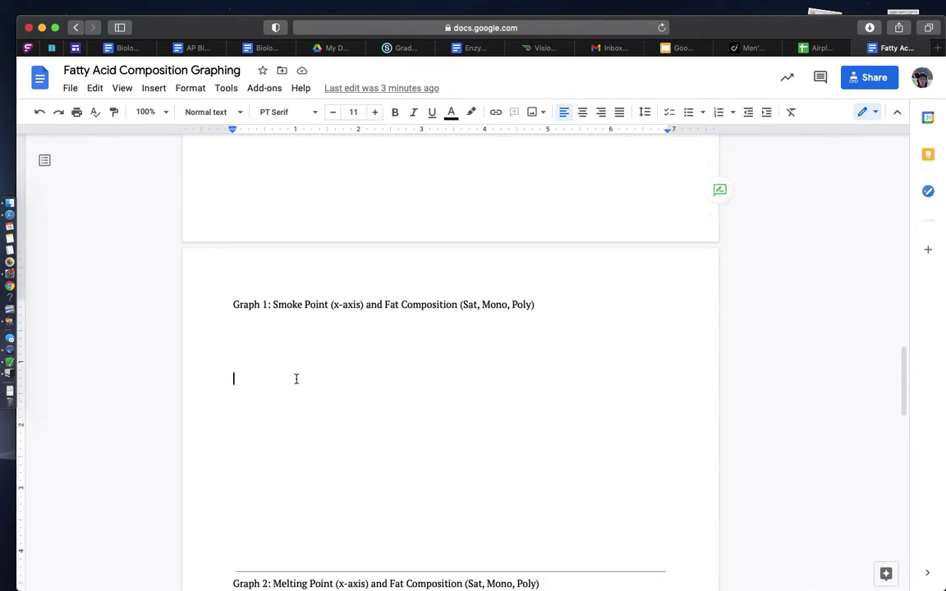
left_click(247, 294)
left_click(240, 322)
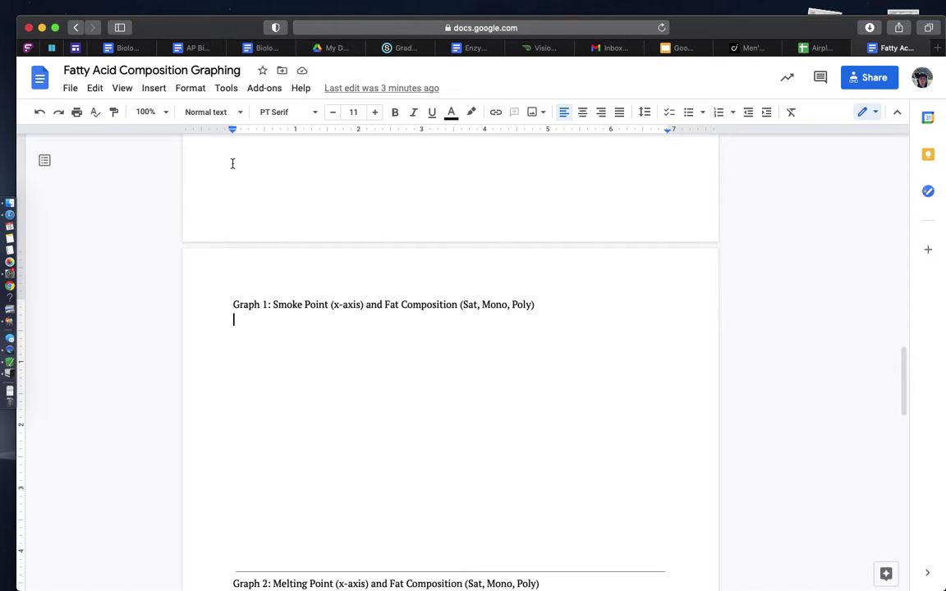
left_click(153, 88)
mouse_move(180, 156)
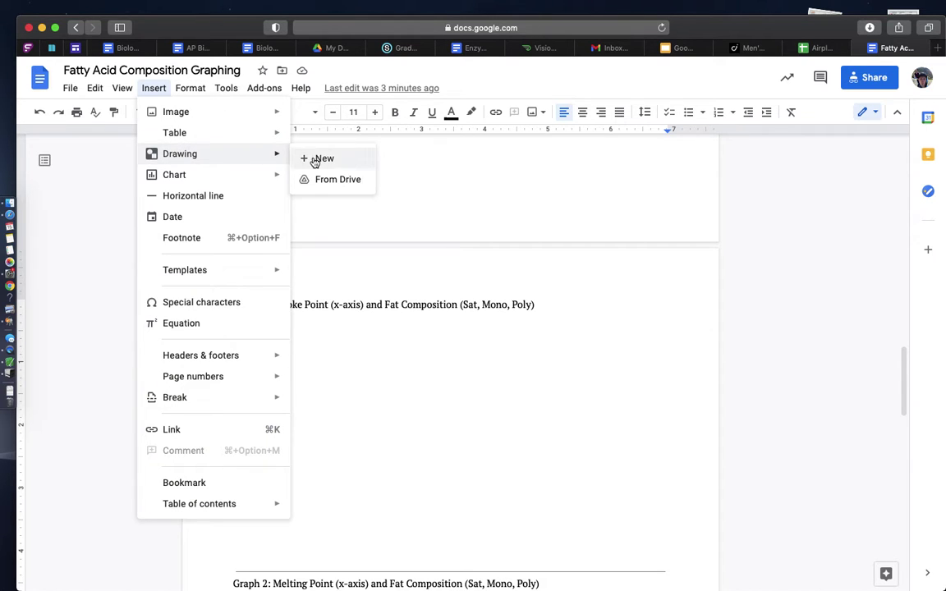
left_click(312, 159)
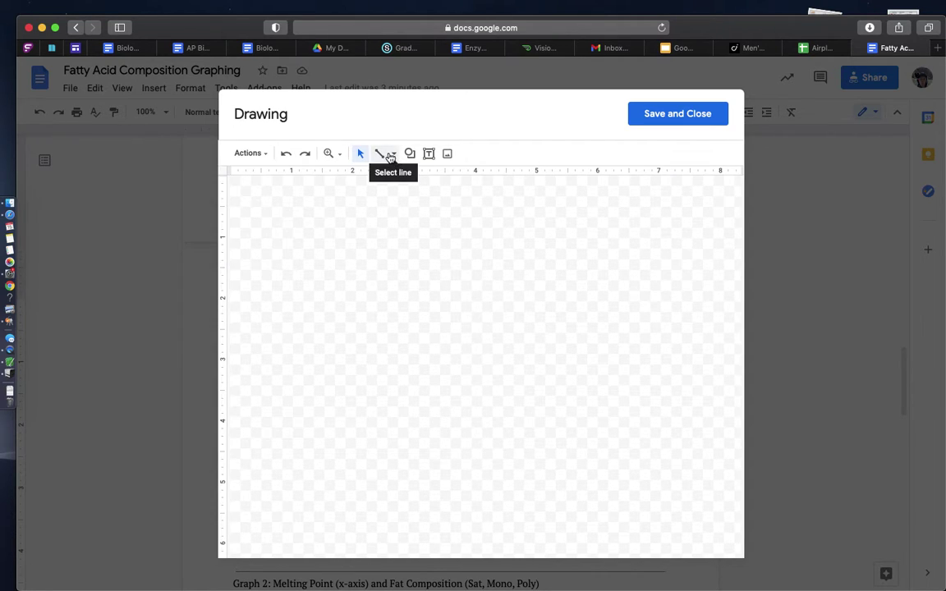
left_click(393, 155)
Draw L-shaped graph axes and add a 'Smoke Point (C)' title beneath them.
left_click(395, 198)
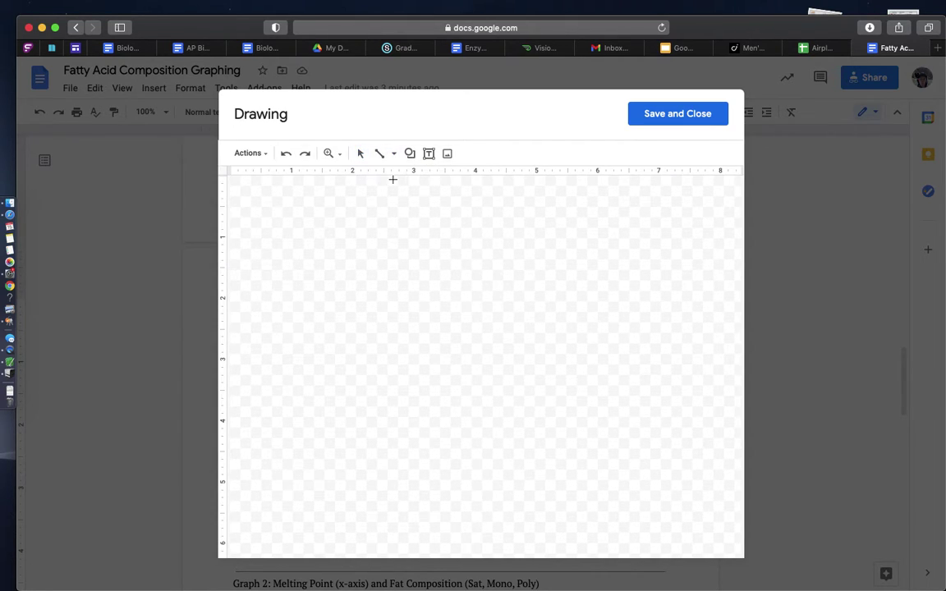
mouse_move(311, 224)
left_mouse_down()
mouse_move(311, 450)
mouse_move(684, 465)
left_mouse_up()
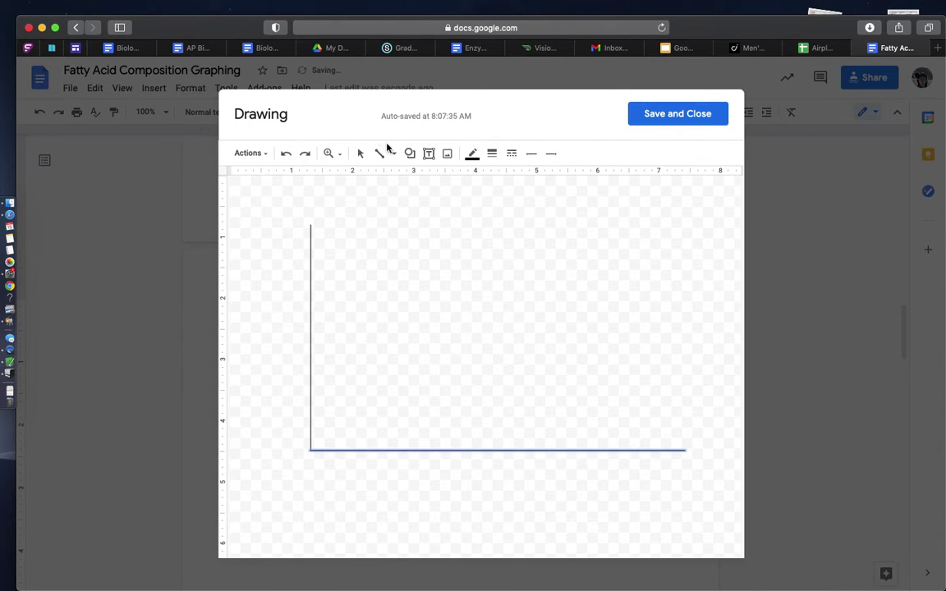
left_click(428, 156)
left_click_drag(415, 497, 562, 524)
type("Smoke Po")
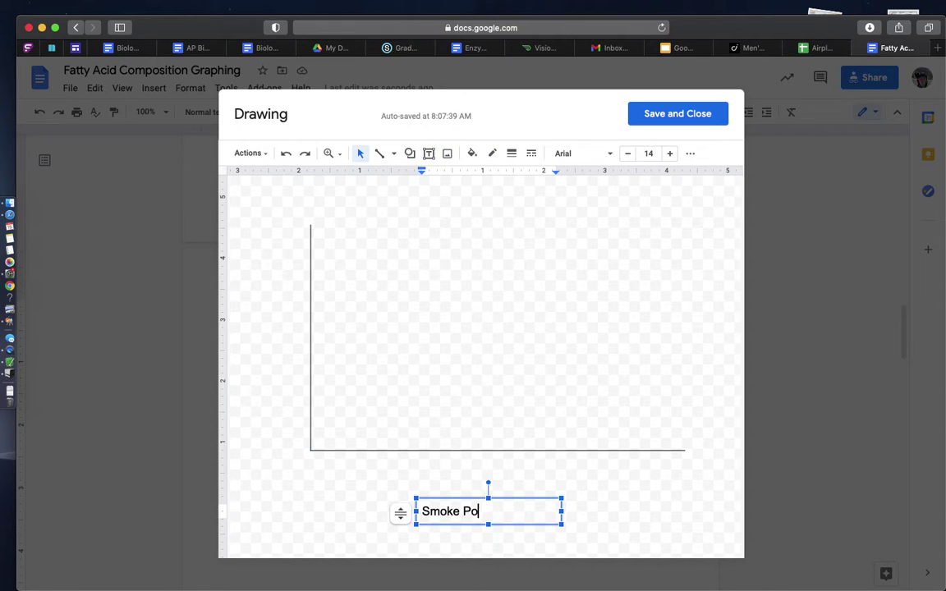
type("int (C)")
left_click(447, 474)
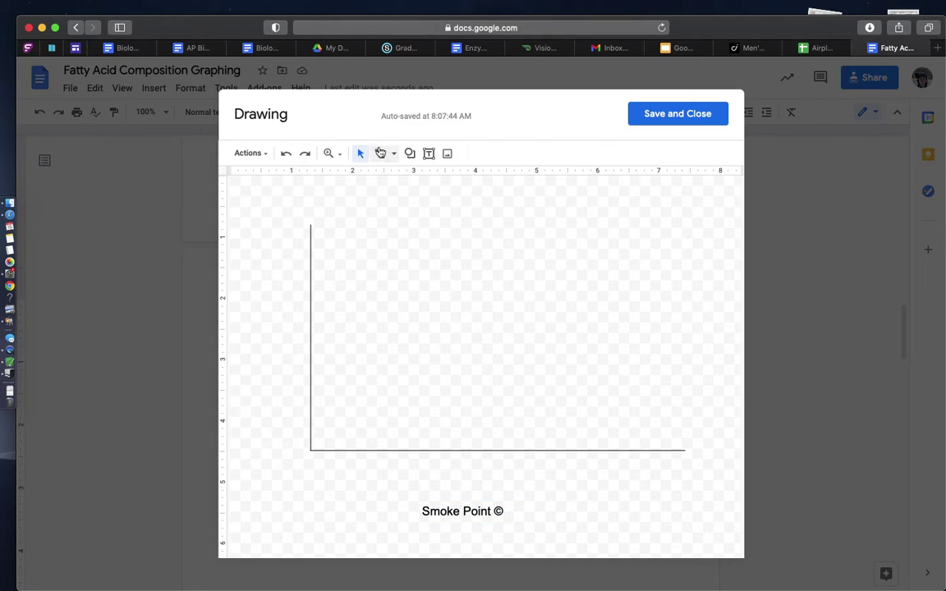
Add a '150 C' tick label just under the x-axis.
left_click(427, 154)
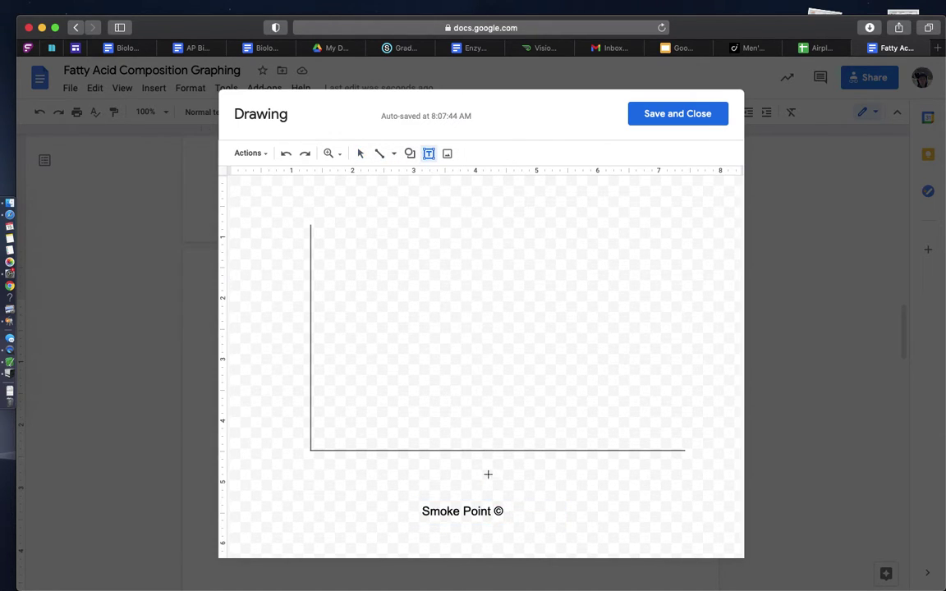
left_click_drag(429, 462, 499, 488)
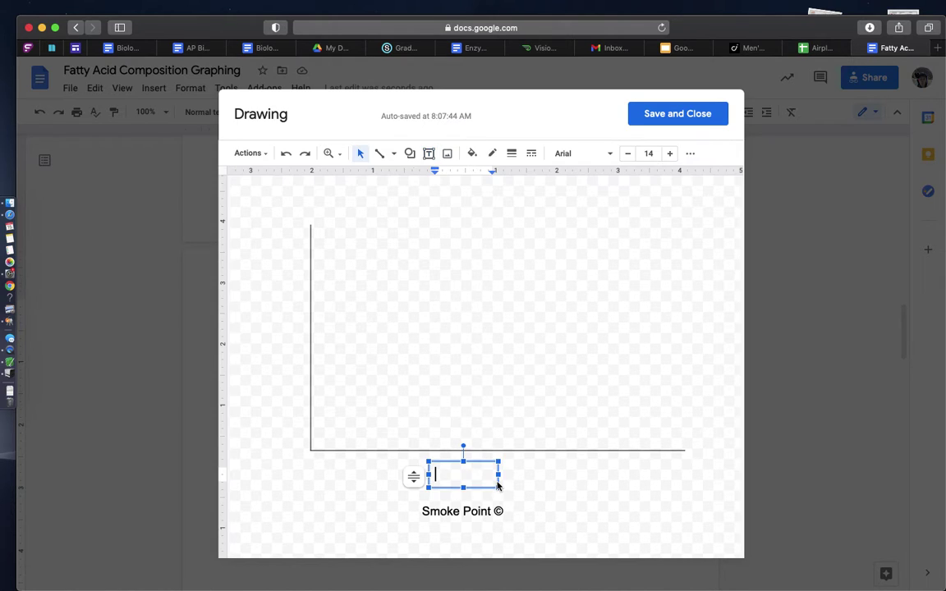
type("2")
key("BackSpace")
type("150 C")
left_click(469, 410)
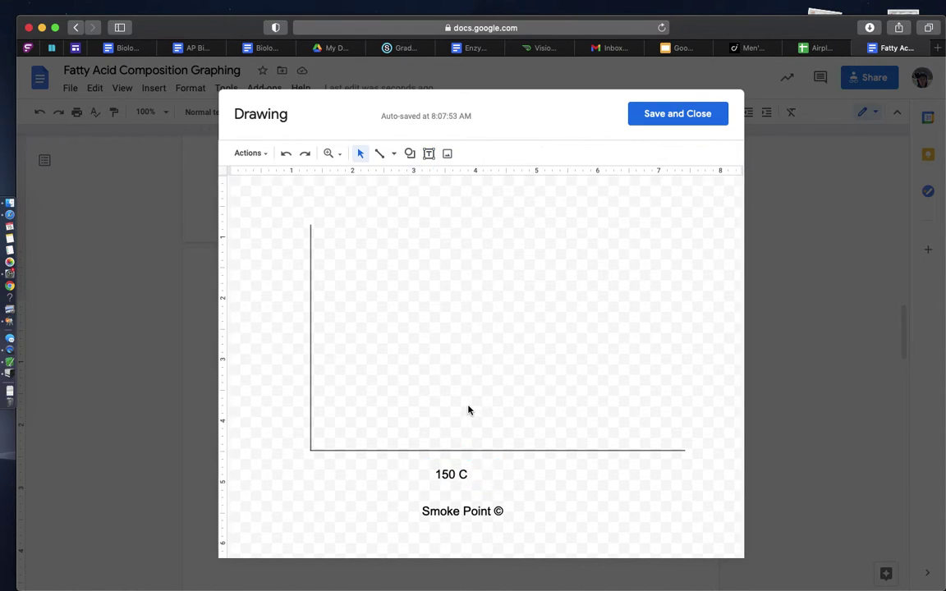
left_click(428, 155)
Add a '% Fat' label left of the y-axis.
left_click_drag(237, 302, 272, 328)
type("%")
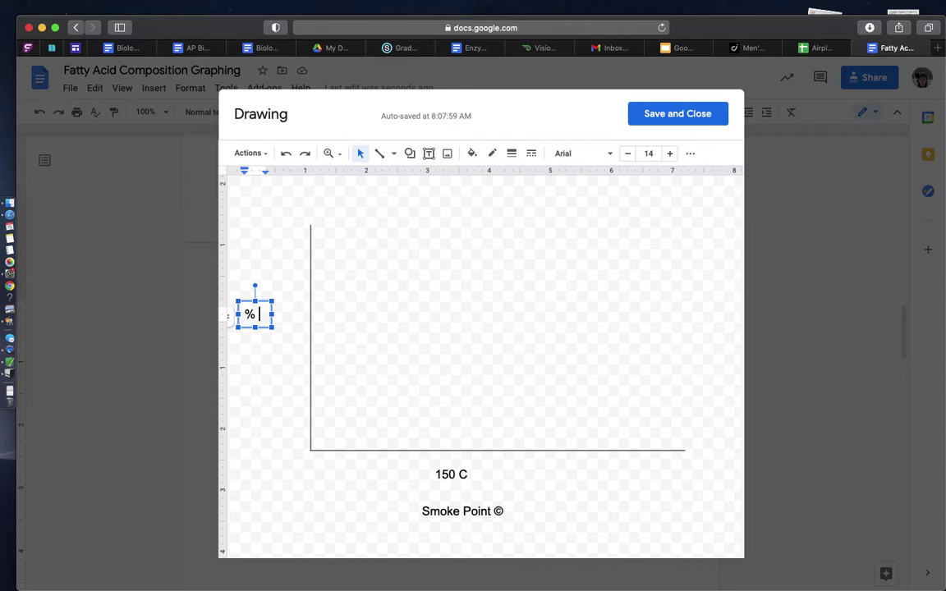
type(" Fat")
left_click(467, 226)
Draw a small dark red circle as a data point above 150 C.
left_click(410, 154)
mouse_move(416, 184)
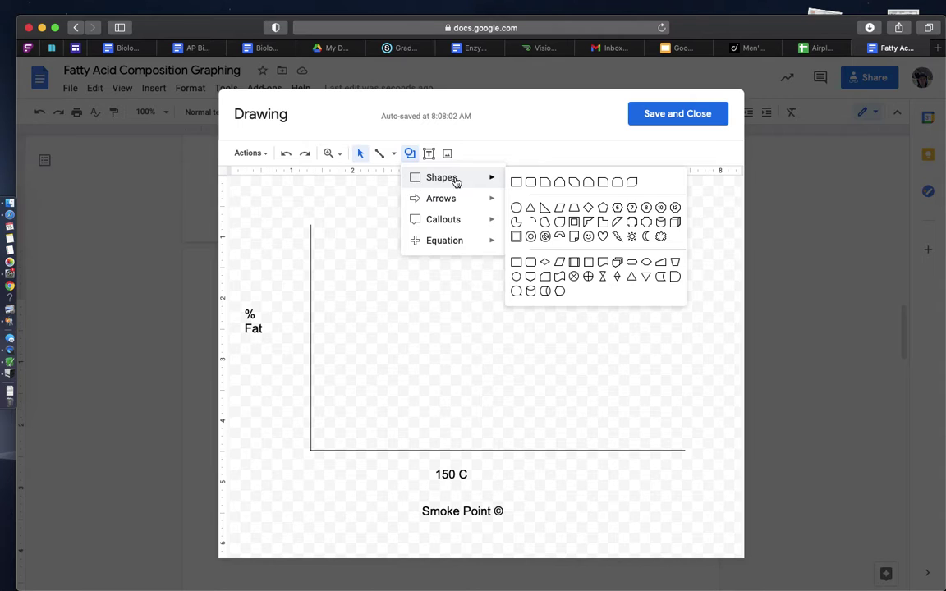
left_click(519, 207)
left_click_drag(439, 223, 458, 243)
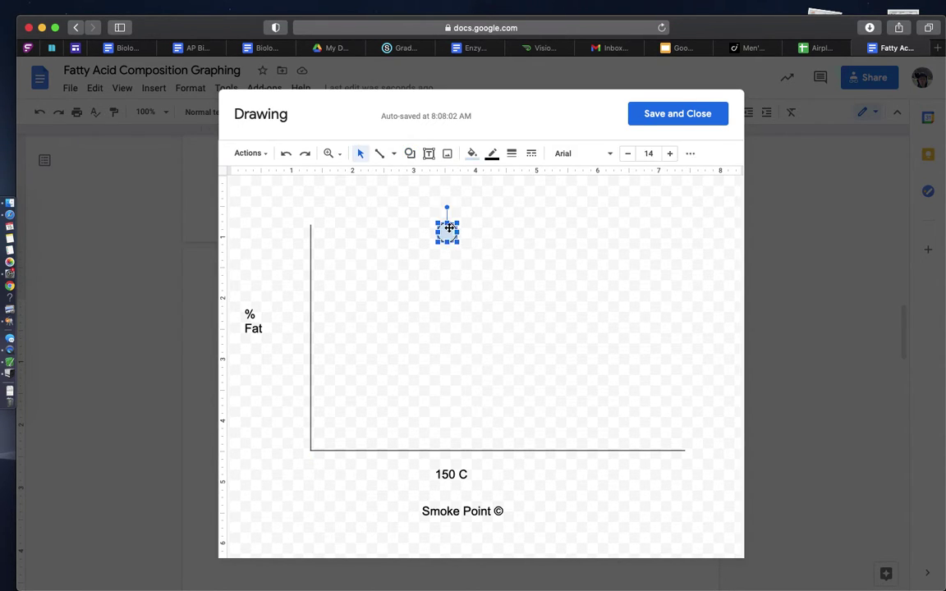
left_click(472, 153)
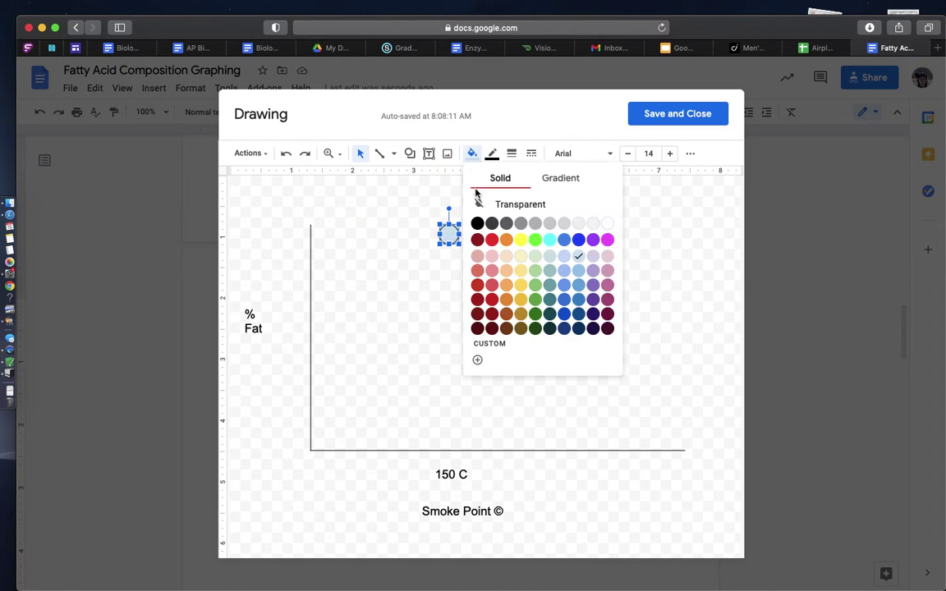
left_click(477, 238)
left_click_drag(448, 233, 448, 236)
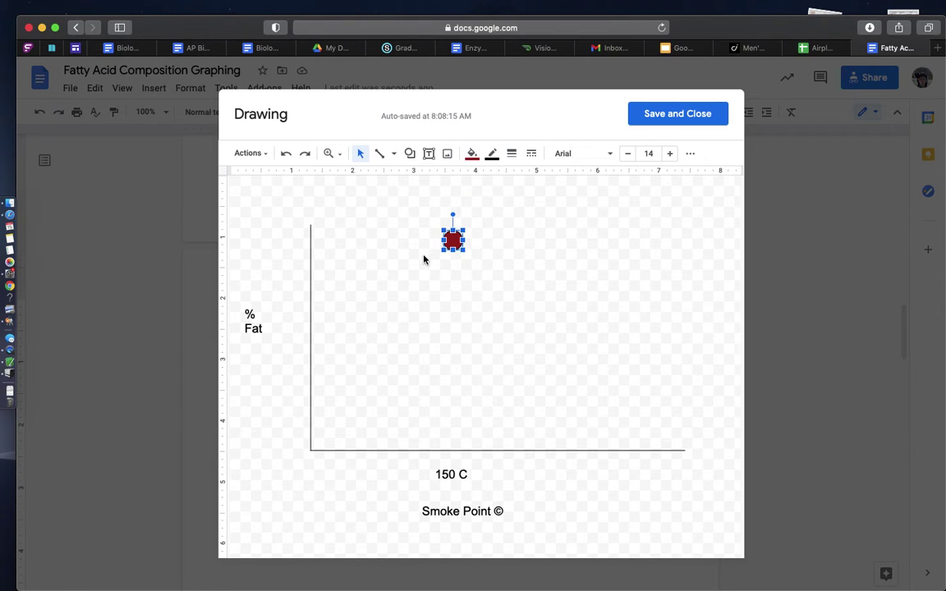
left_click(424, 260)
left_click(410, 153)
Draw a small yellow triangle below the red circle.
mouse_move(446, 183)
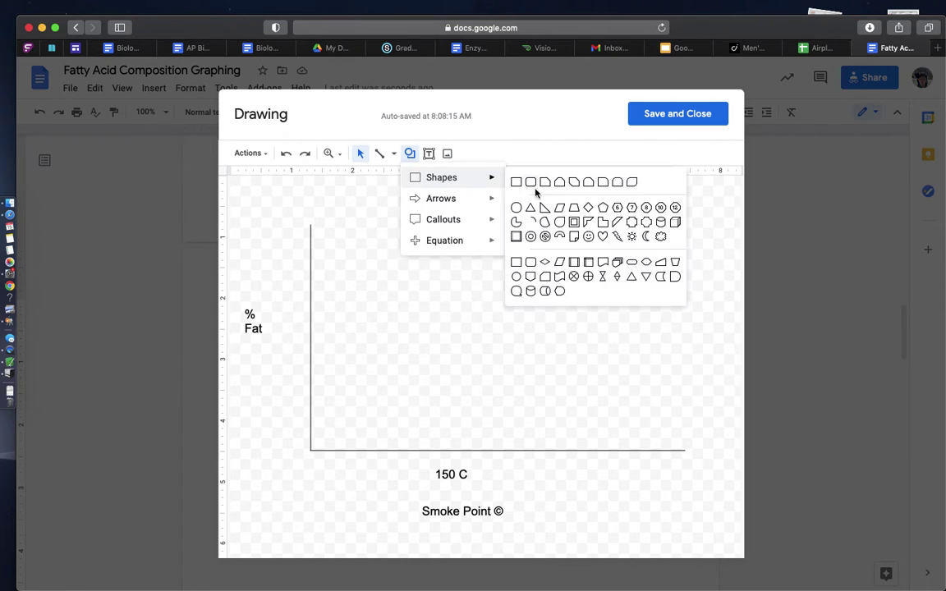
left_click(530, 209)
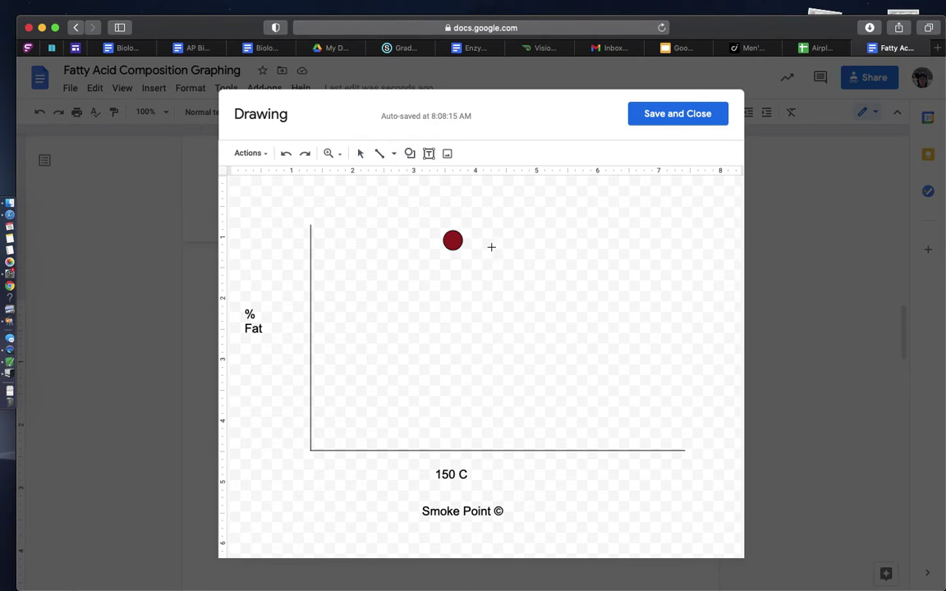
left_click_drag(441, 363, 463, 382)
left_click(472, 153)
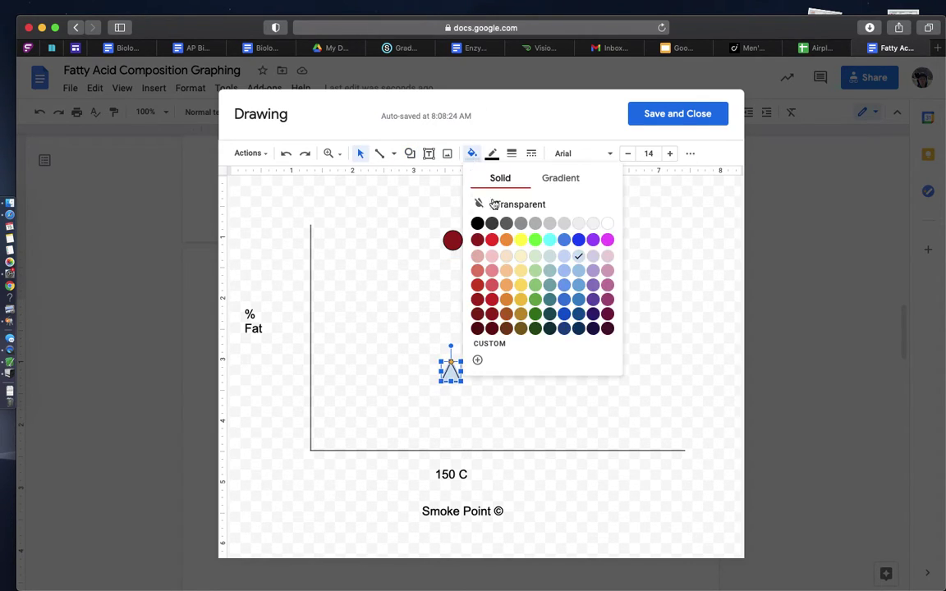
left_click(516, 242)
left_click(490, 201)
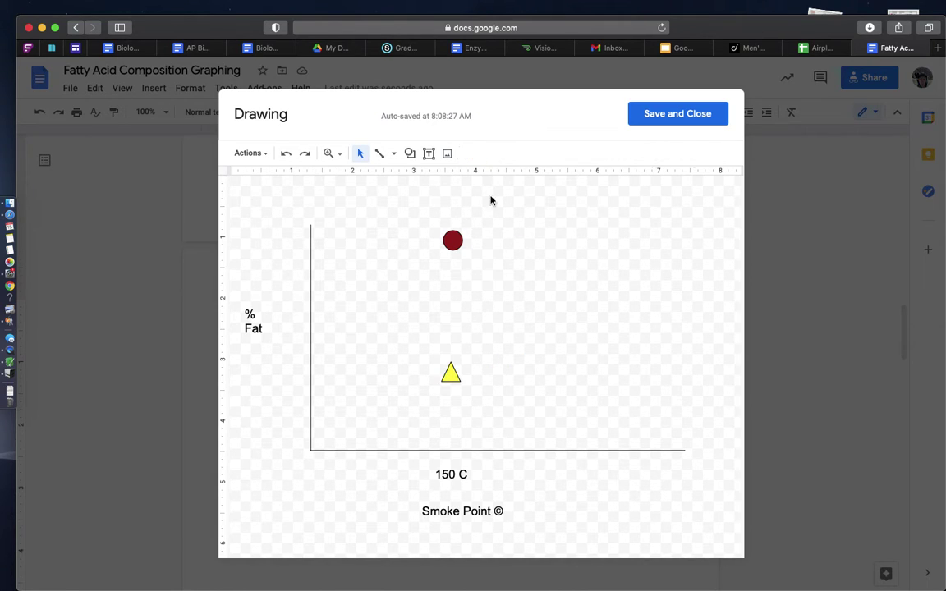
Draw a light green parallelogram just above the x-axis at 150 C.
left_click(409, 154)
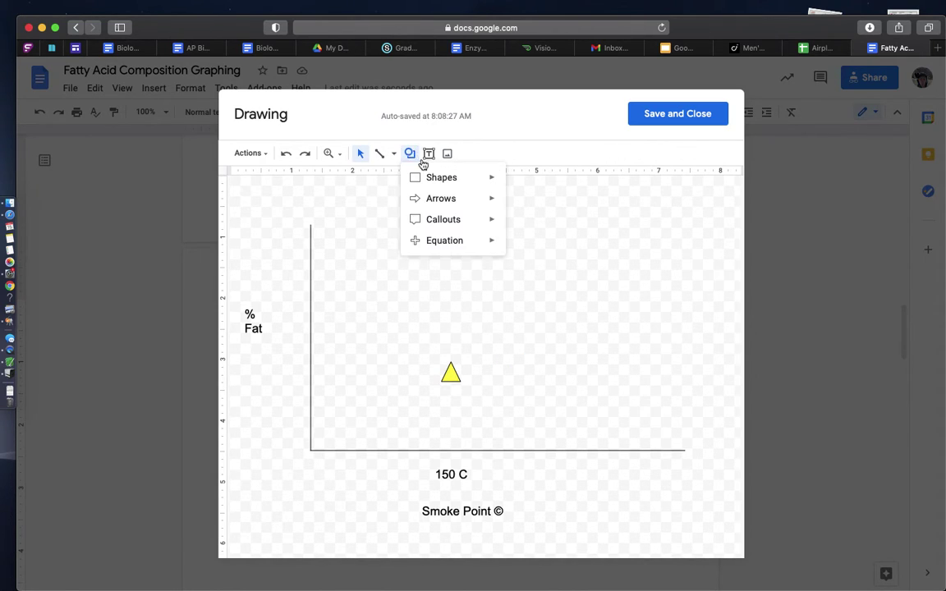
mouse_move(433, 177)
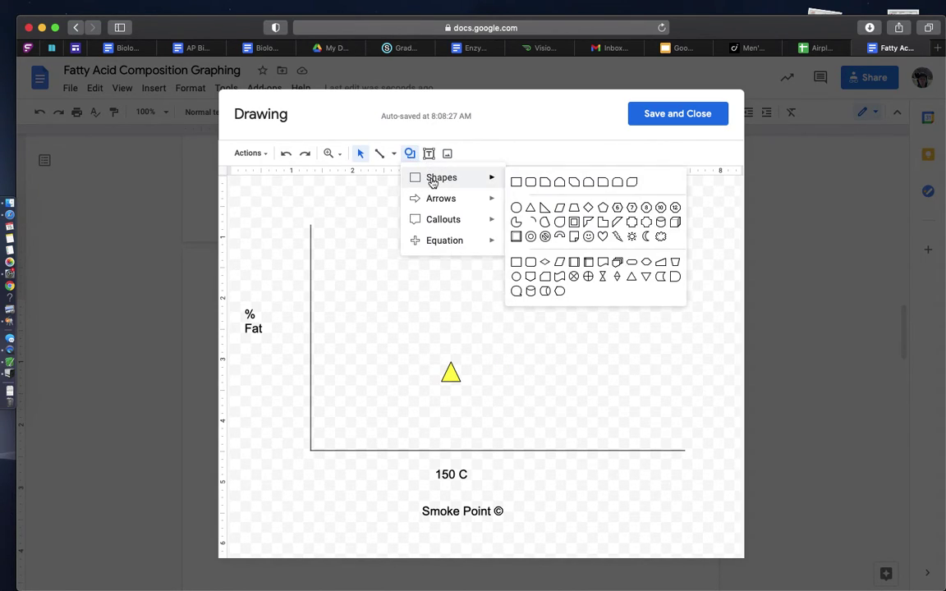
left_click(561, 210)
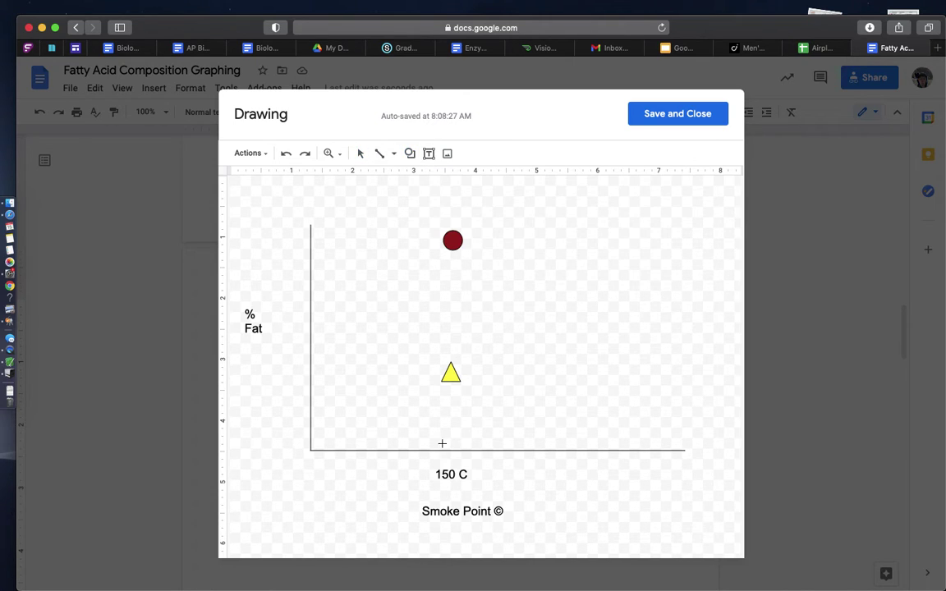
left_click_drag(442, 444, 463, 425)
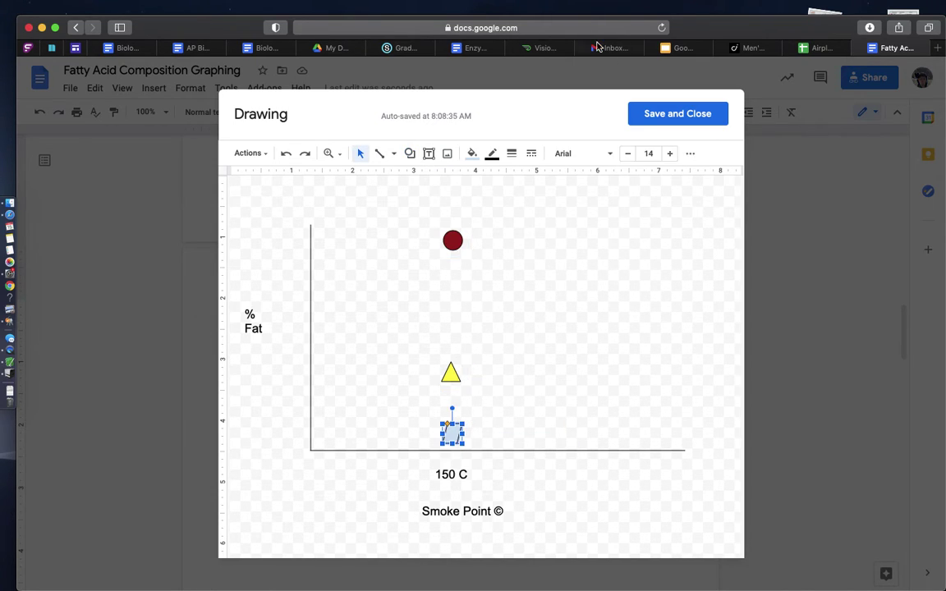
left_click(472, 154)
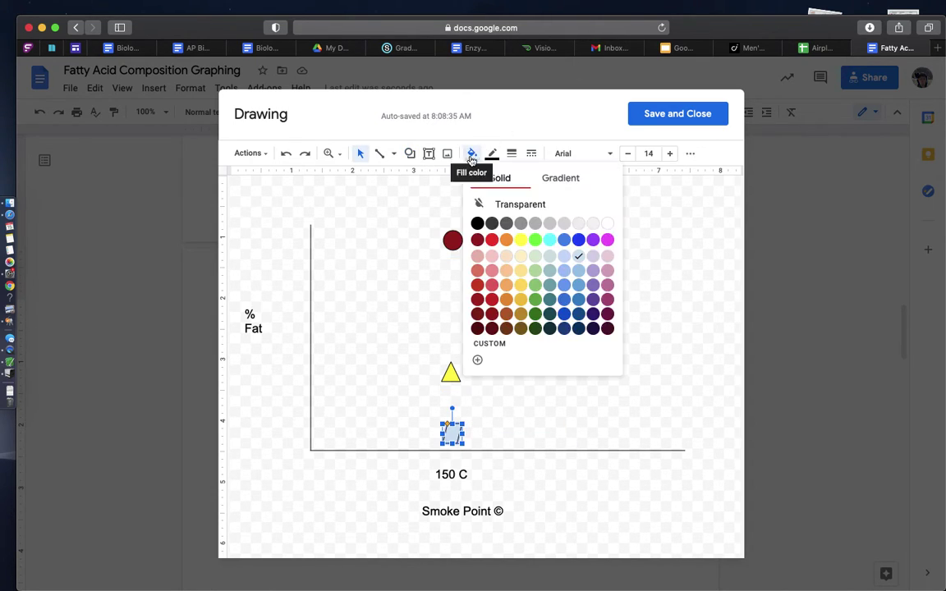
left_click(536, 270)
left_click(525, 524)
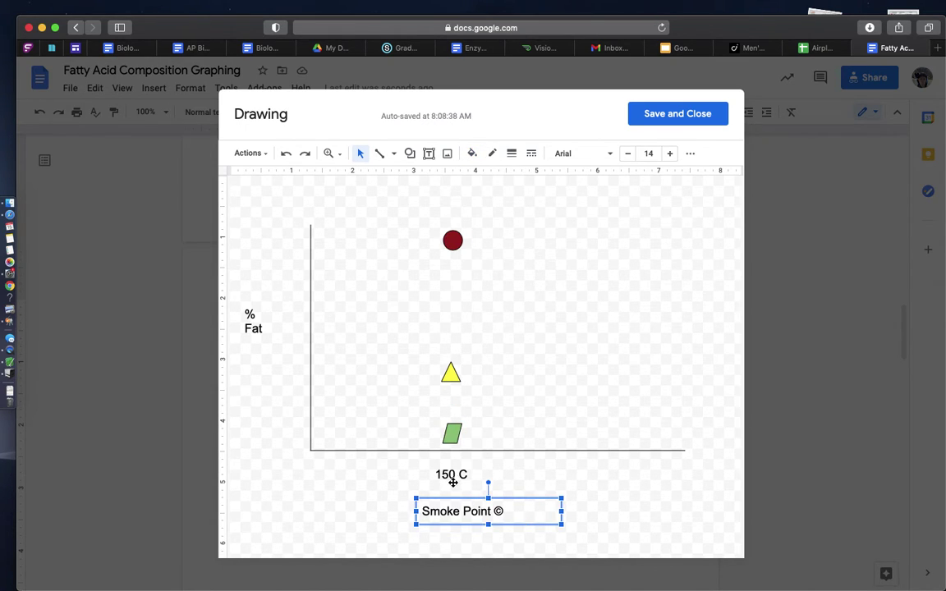
Set the Smoke Point label's font to PT Serif.
left_click(585, 153)
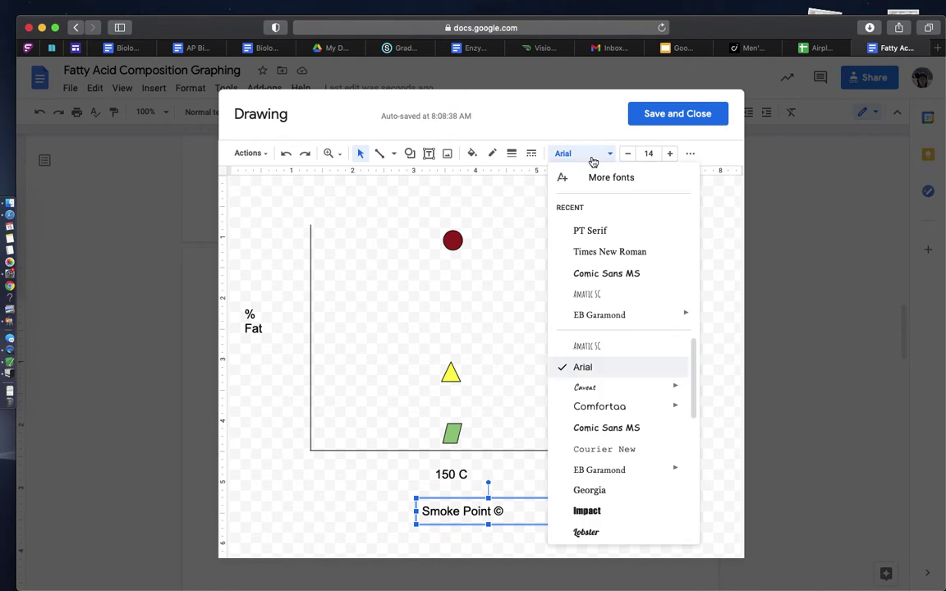
left_click(570, 232)
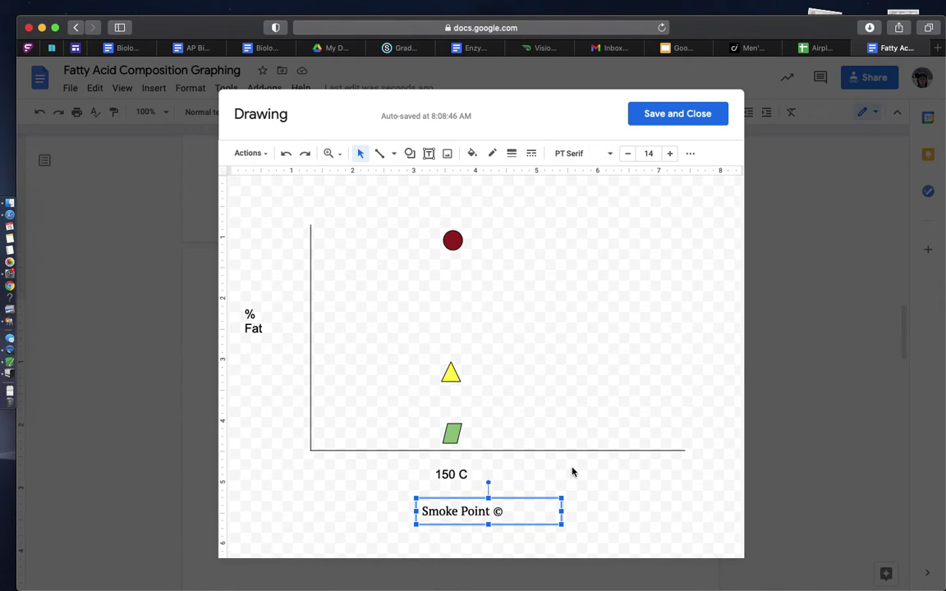
left_click(572, 472)
Add a '225 C' tick label right of 150 C, aligned with it.
left_click(429, 155)
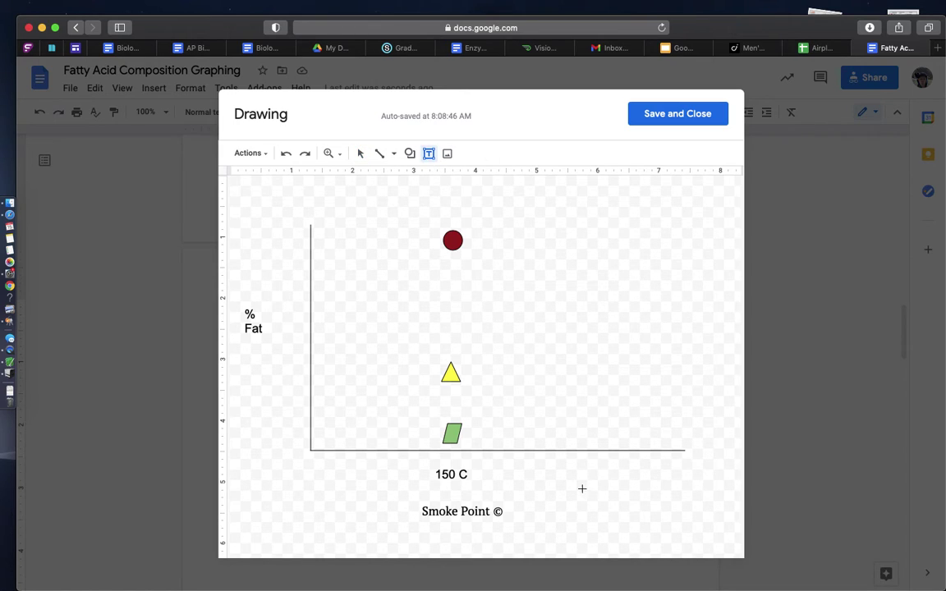
left_click_drag(556, 471, 602, 496)
type("Oli")
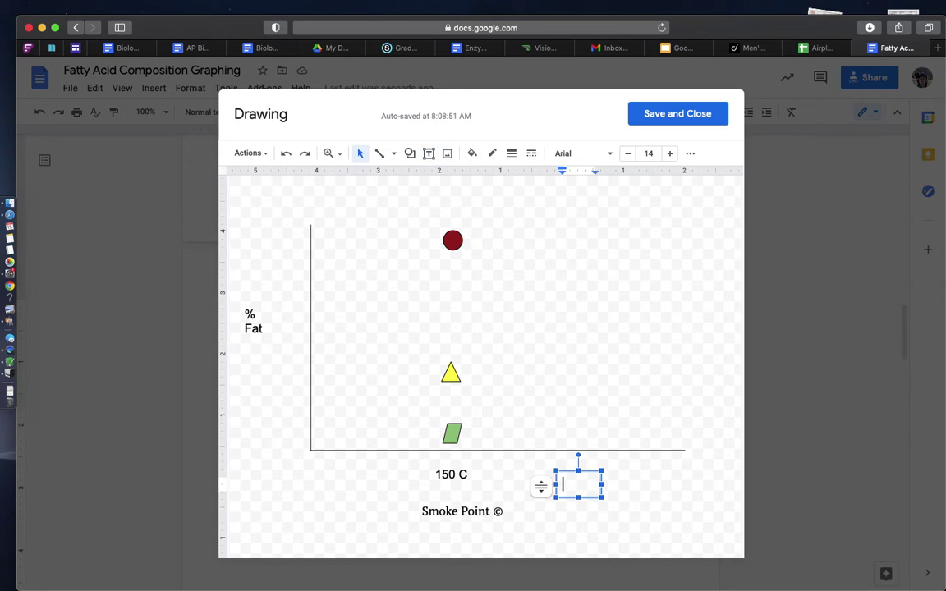
key("BackSpace")
type("225 C")
left_click(613, 488)
left_click(583, 472)
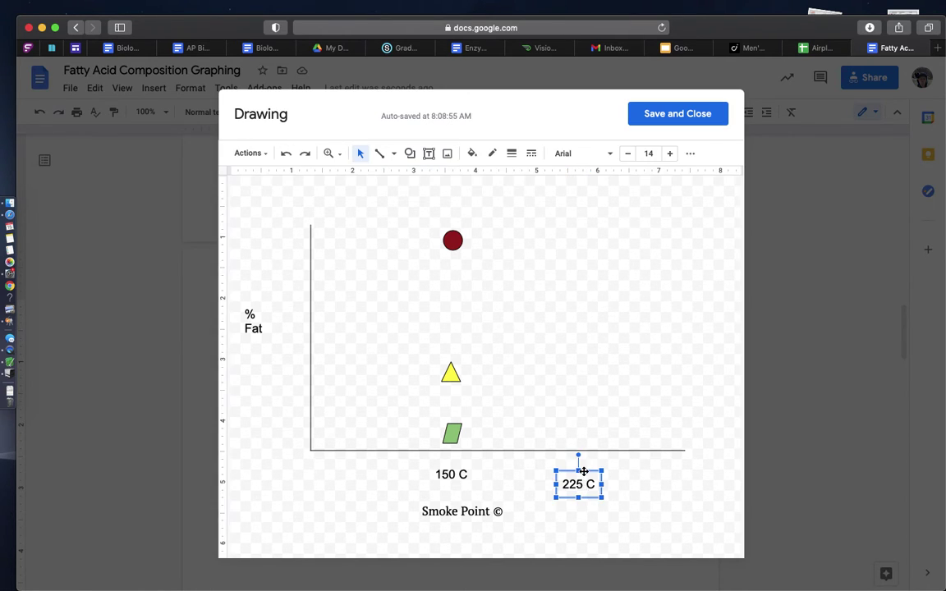
left_click_drag(583, 471, 583, 461)
left_click(454, 428)
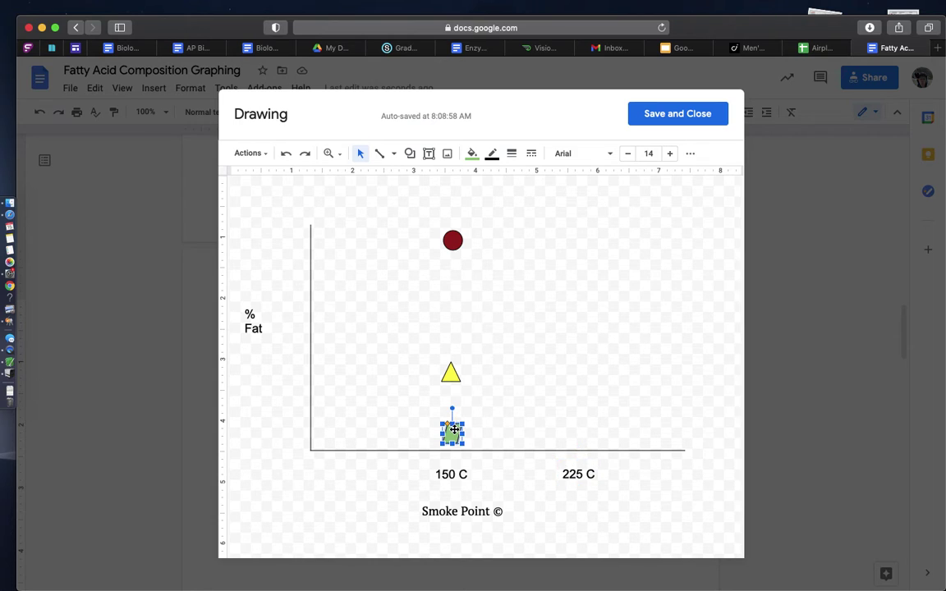
Duplicate the green parallelogram and yellow triangle, placing the copies above 225 C.
key("super+c")
key("super+v")
left_click_drag(467, 451, 581, 306)
left_click(451, 375)
key("super+c")
key("super+v")
left_click_drag(462, 380, 575, 327)
Copy the red circle to just above the axis at 225 C and save the drawing.
left_click(453, 238)
key("super+c")
key("super+v")
left_click_drag(463, 248, 578, 436)
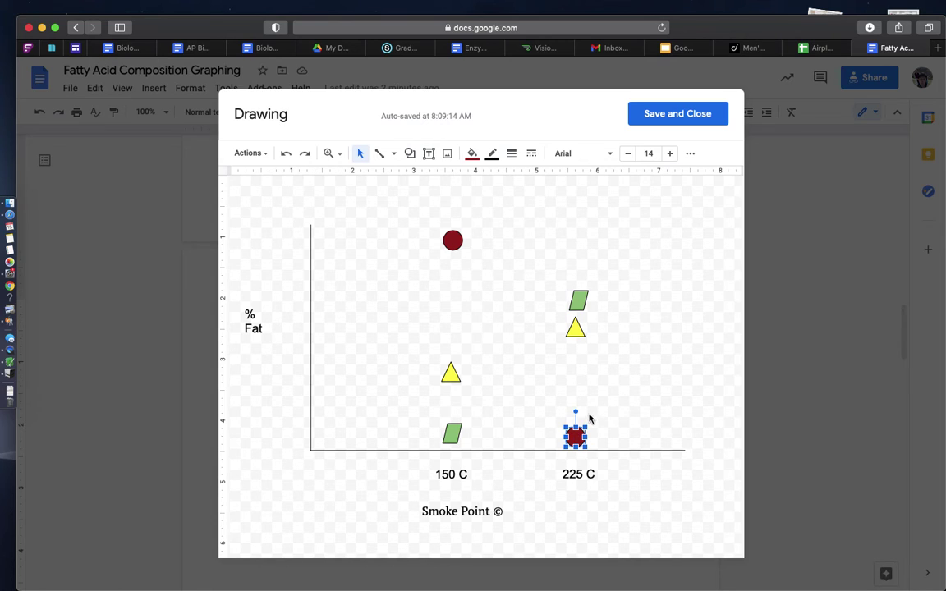
left_click(608, 380)
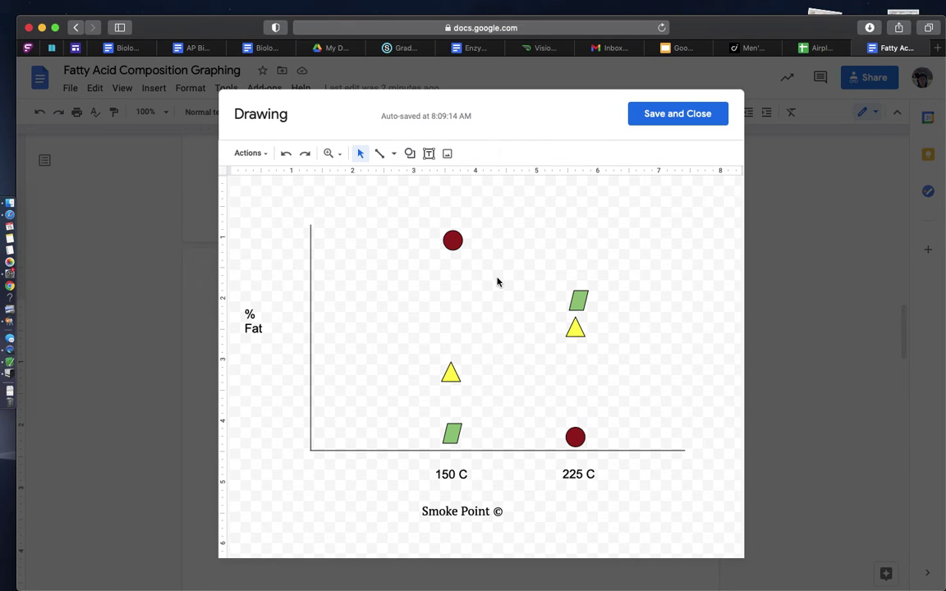
left_click(678, 114)
Scroll through the document to check Graph 1 and the Analysis Questions.
scroll(381, 500, "down", 8)
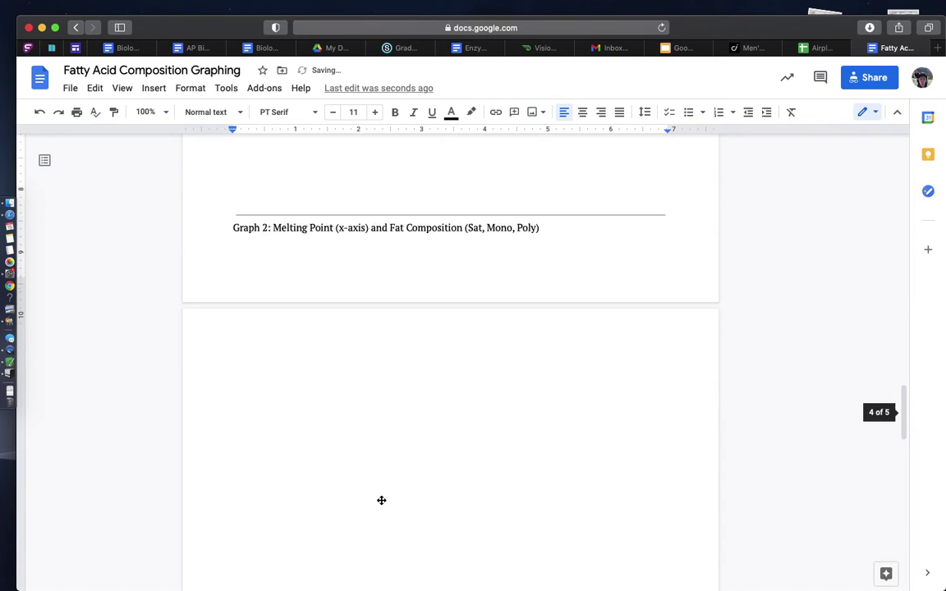
scroll(317, 226, "up", 6)
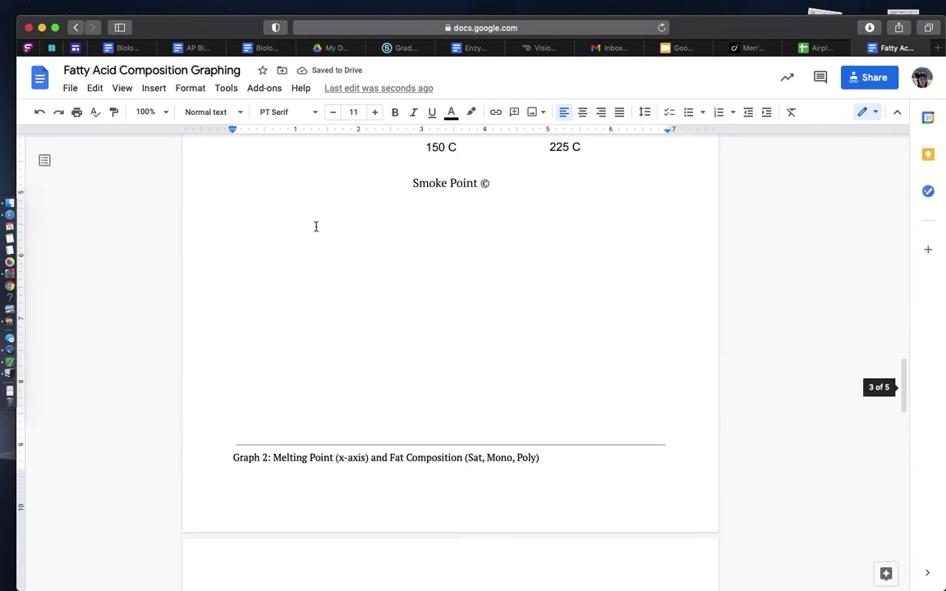
scroll(553, 363, "up", 6)
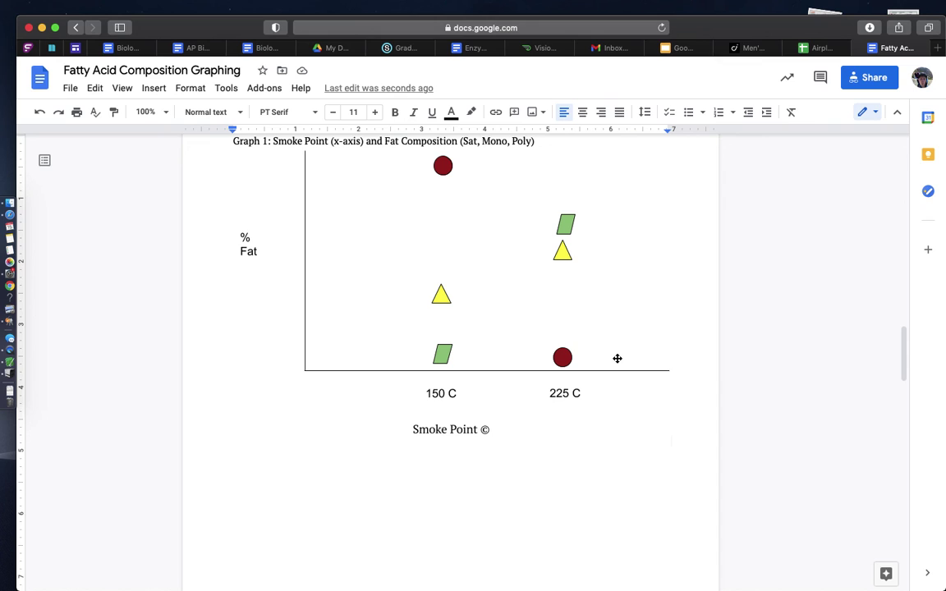
scroll(617, 358, "down", 15)
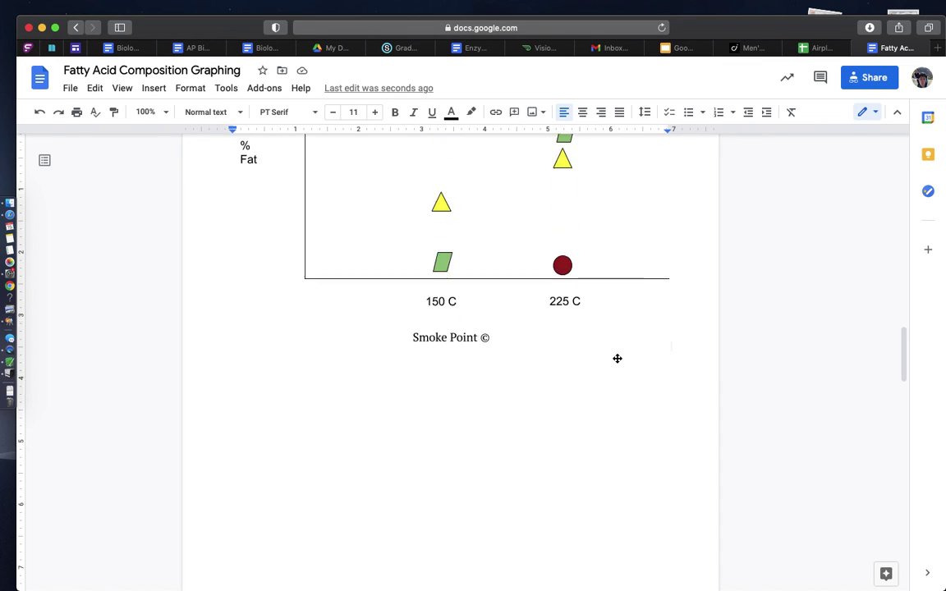
scroll(618, 359, "down", 10)
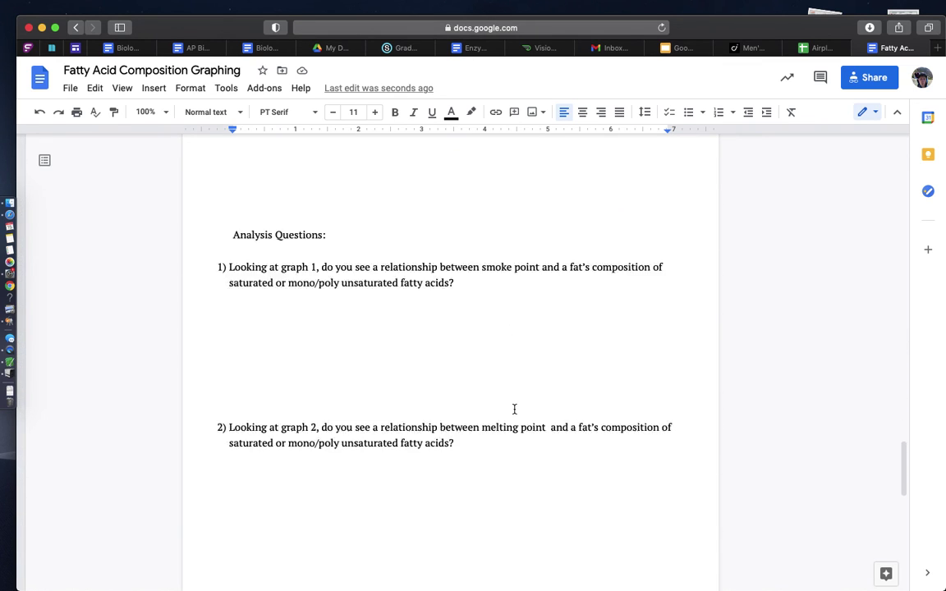